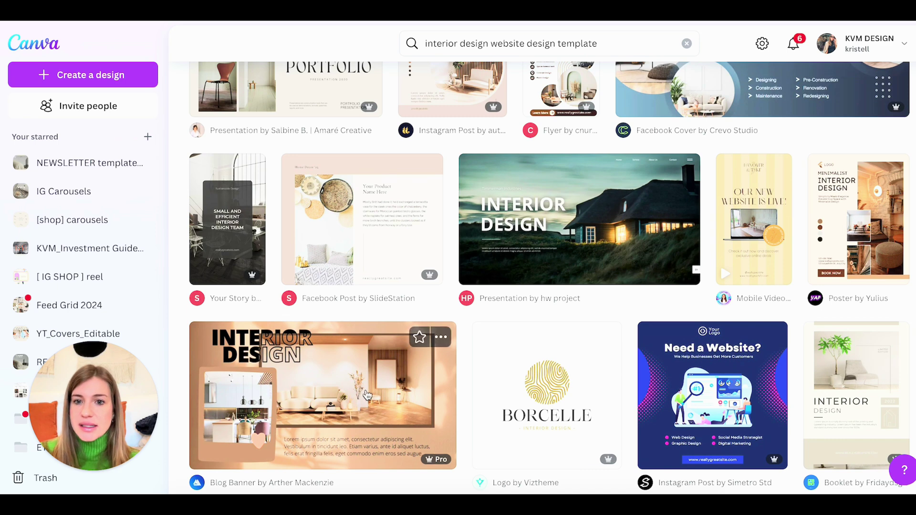
Step: Open the Black Elegant Interior Design Presentation template's preview and examine its pages, including the company, service, vision and mission layouts
scroll(561, 305, "up", 1)
left_click(561, 292)
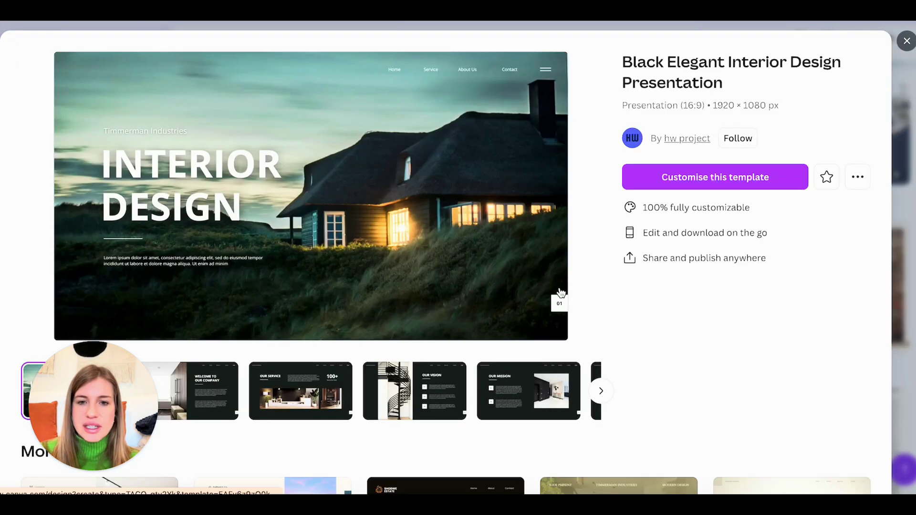
left_click(600, 390)
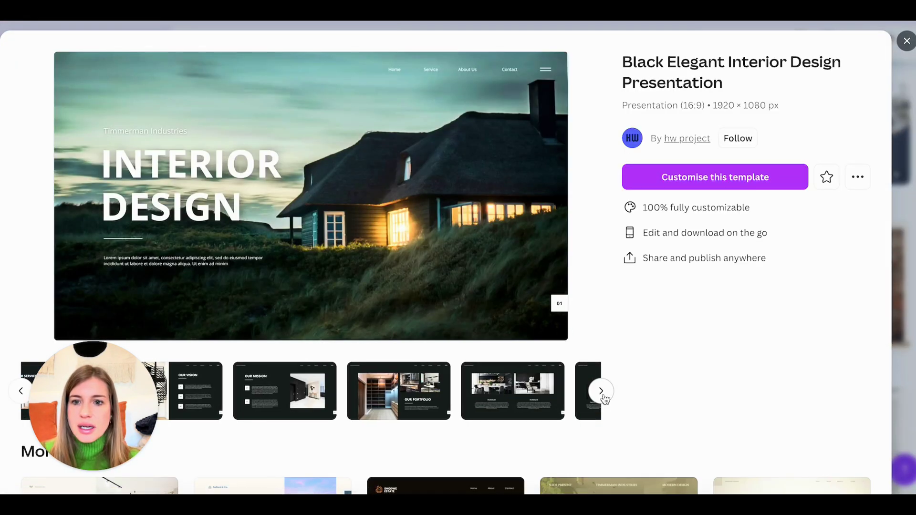
scroll(319, 392, "left", 5)
left_click(191, 391)
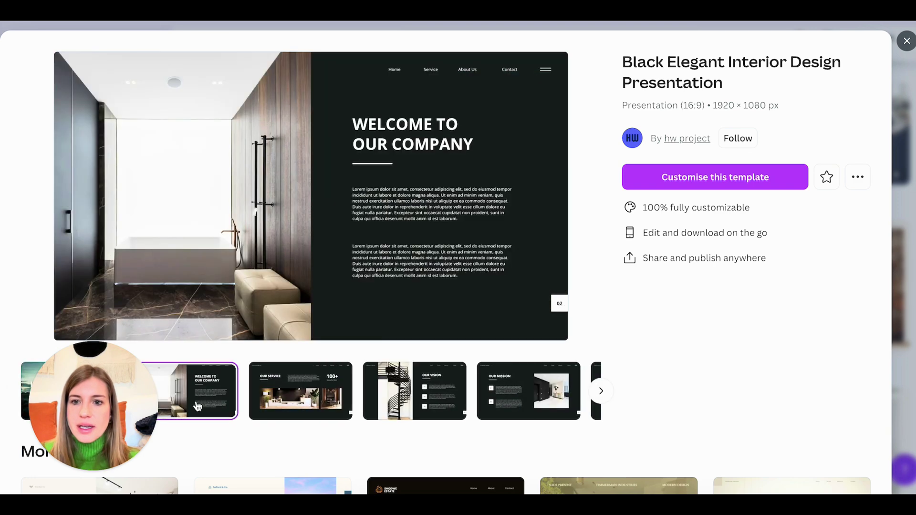
left_click(282, 404)
left_click(396, 409)
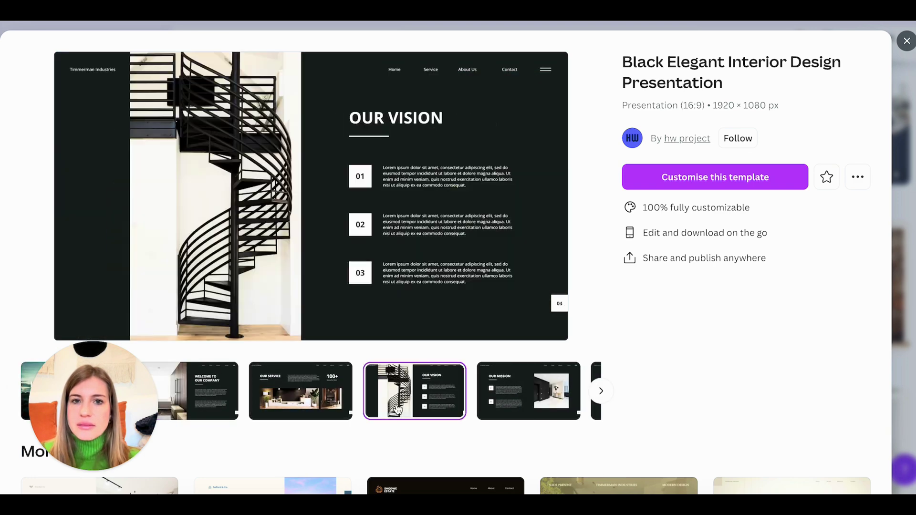
left_click(501, 411)
left_click(602, 392)
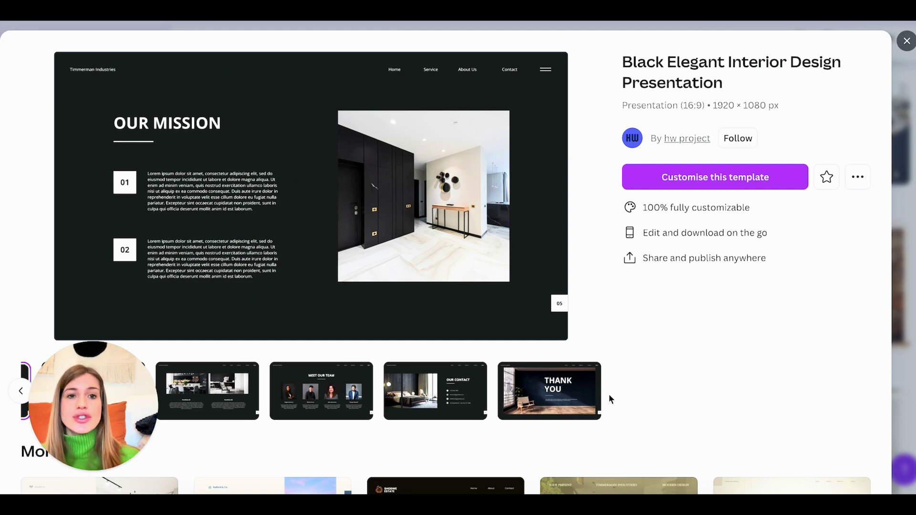
Step: Open the Black Elegant Interior Design Presentation template for customising and look through pages 2 to 10
left_click(710, 188)
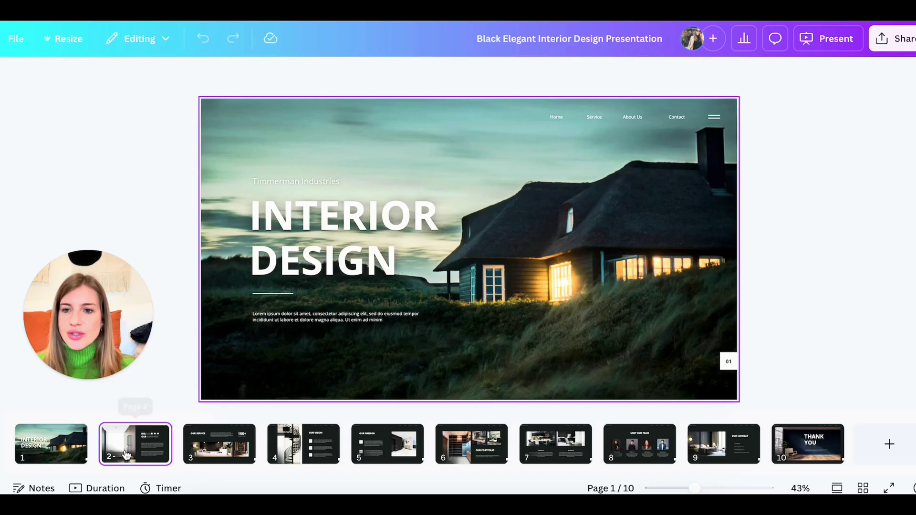
left_click(127, 450)
left_click(203, 451)
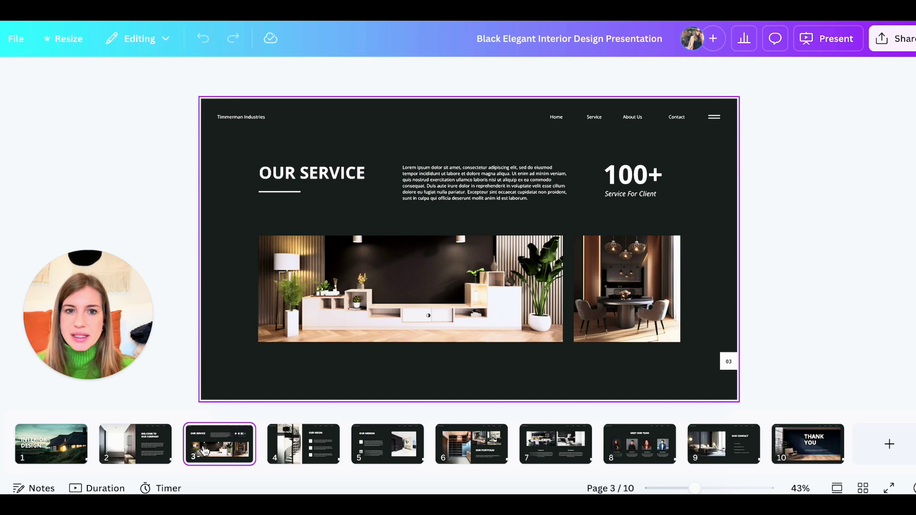
left_click(306, 449)
left_click(399, 452)
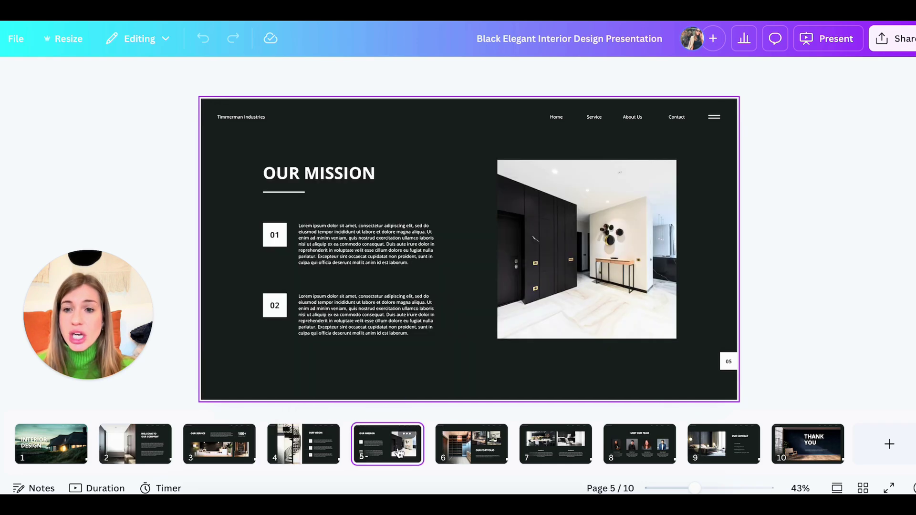
left_click(491, 454)
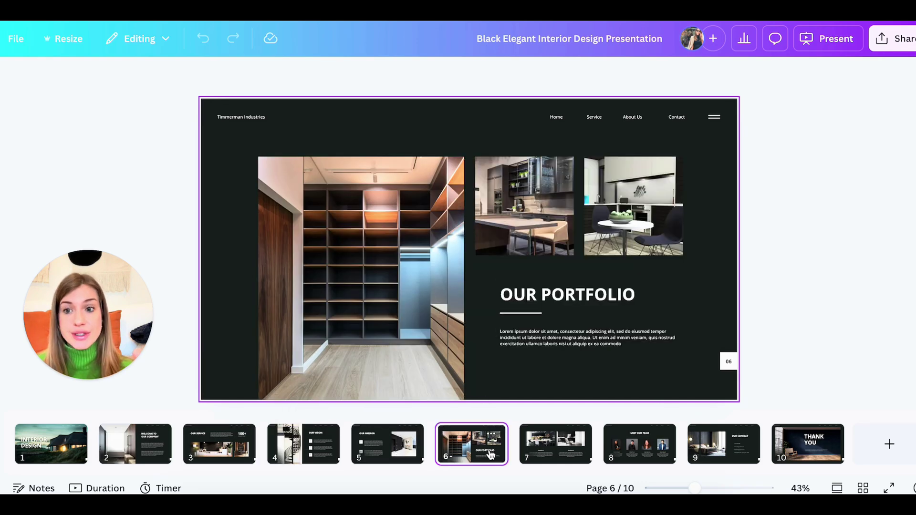
left_click(556, 454)
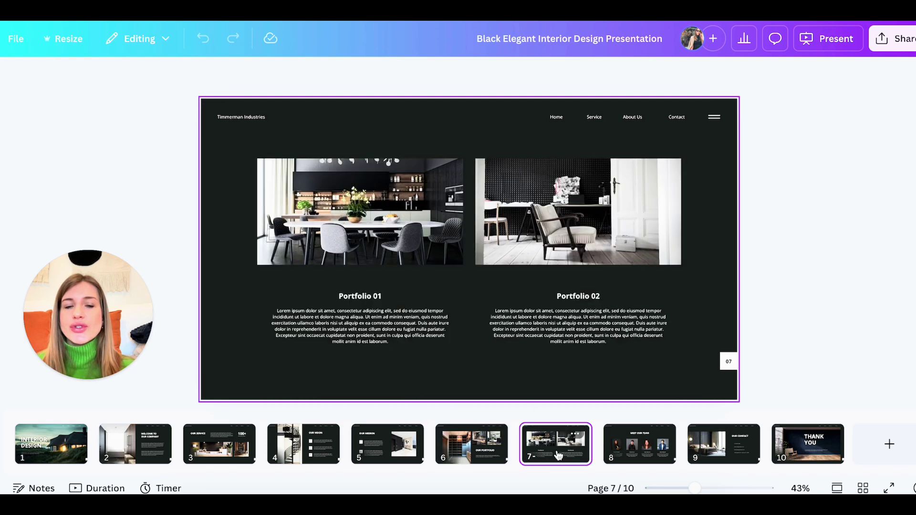
left_click(618, 459)
left_click(729, 454)
left_click(803, 446)
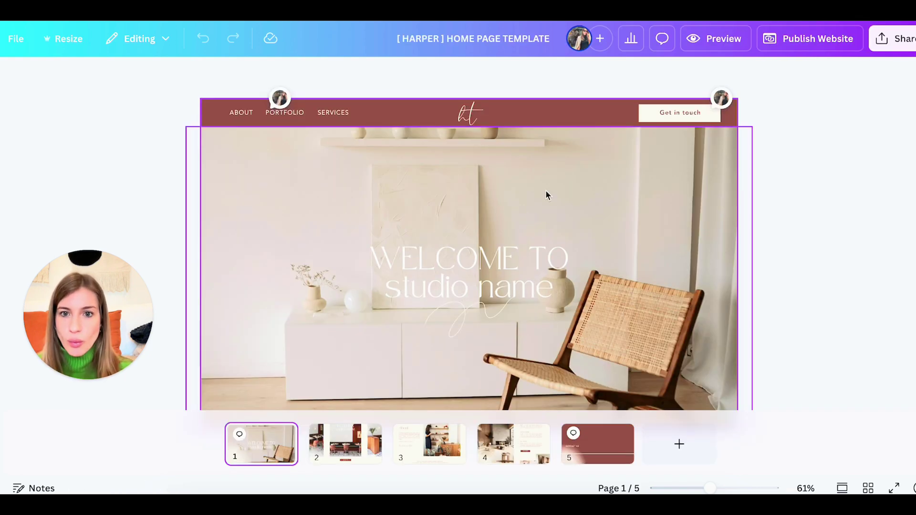
Step: Check pages 2 and 5 of the Harper home page template and preview the whole website on desktop down to the footer
left_click(339, 446)
left_click(592, 451)
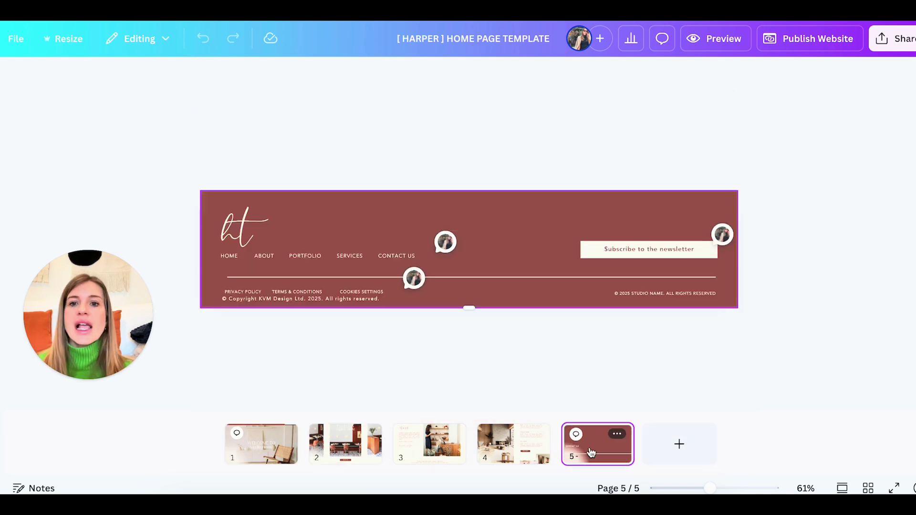
left_click(723, 42)
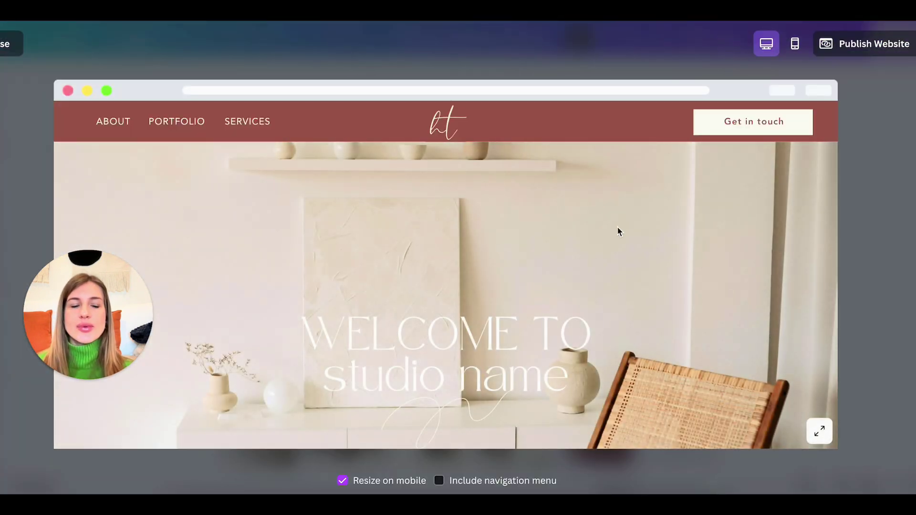
scroll(617, 231, "down", 5)
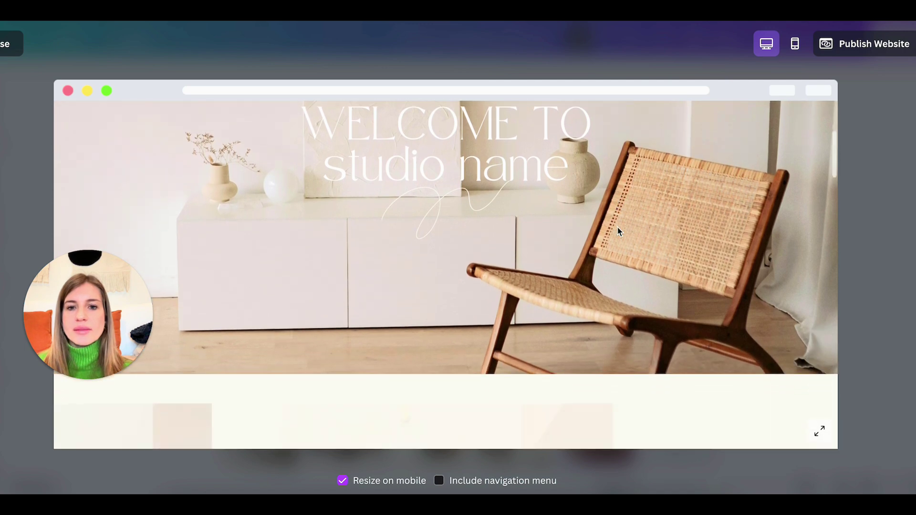
scroll(617, 228, "down", 5)
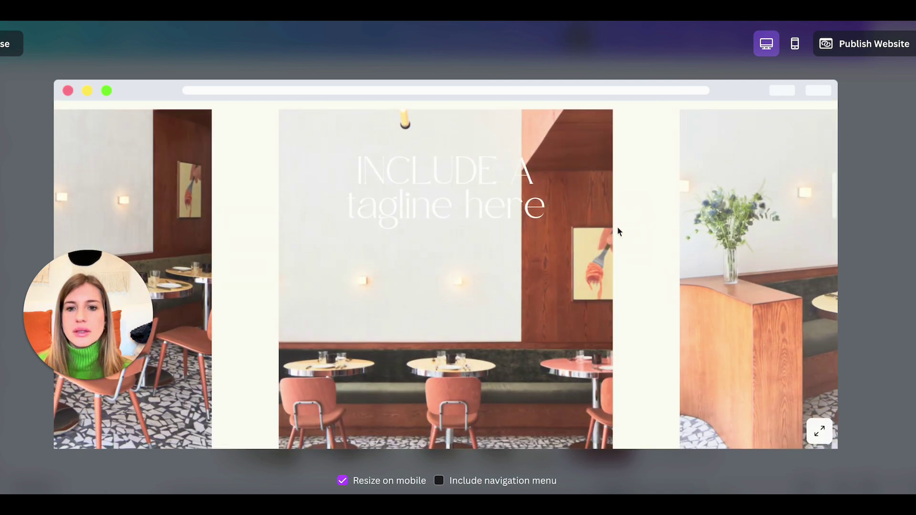
scroll(618, 232, "down", 5)
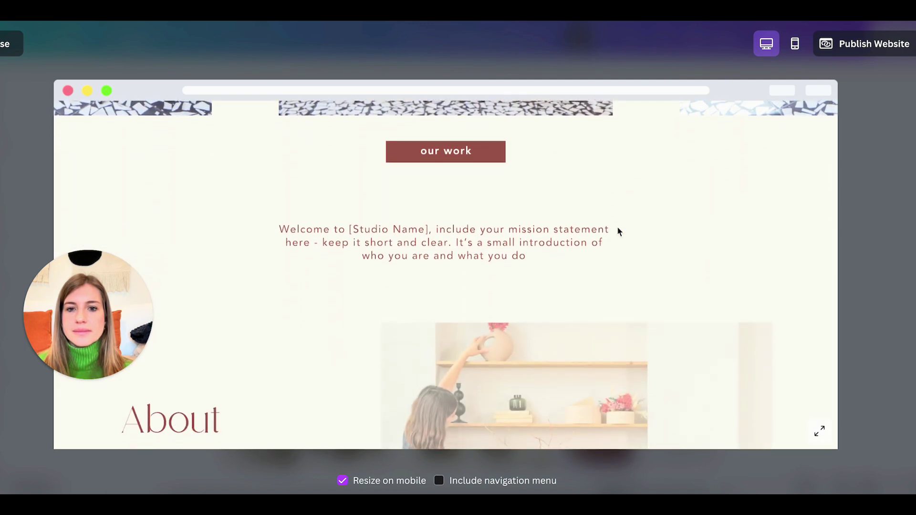
scroll(618, 231, "down", 5)
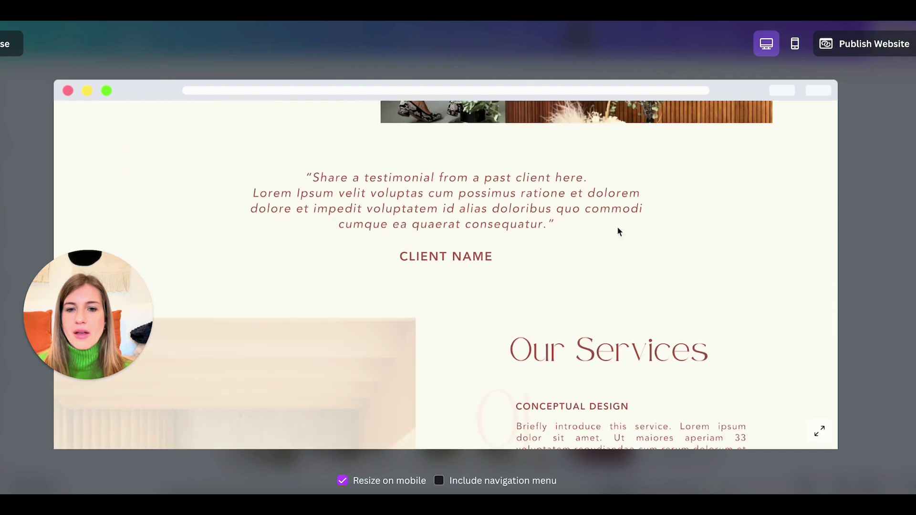
scroll(617, 229, "down", 6)
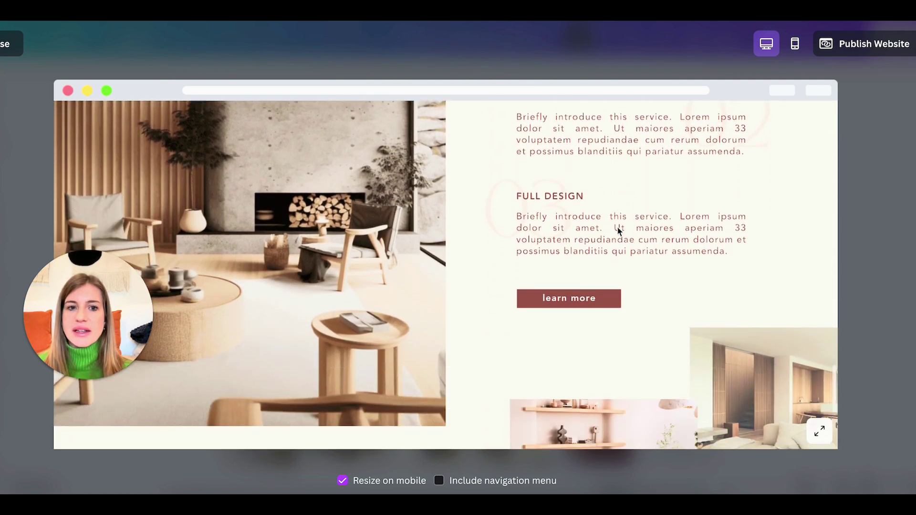
scroll(618, 231, "down", 5)
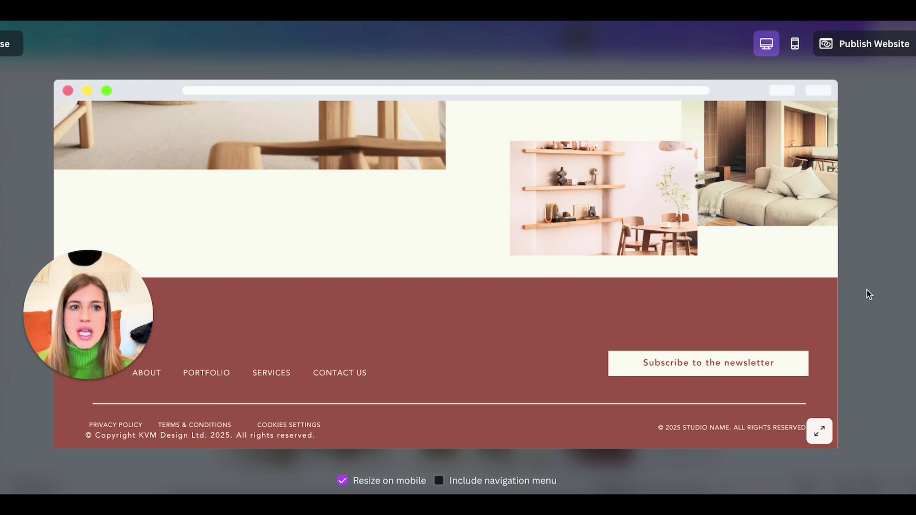
left_click(8, 50)
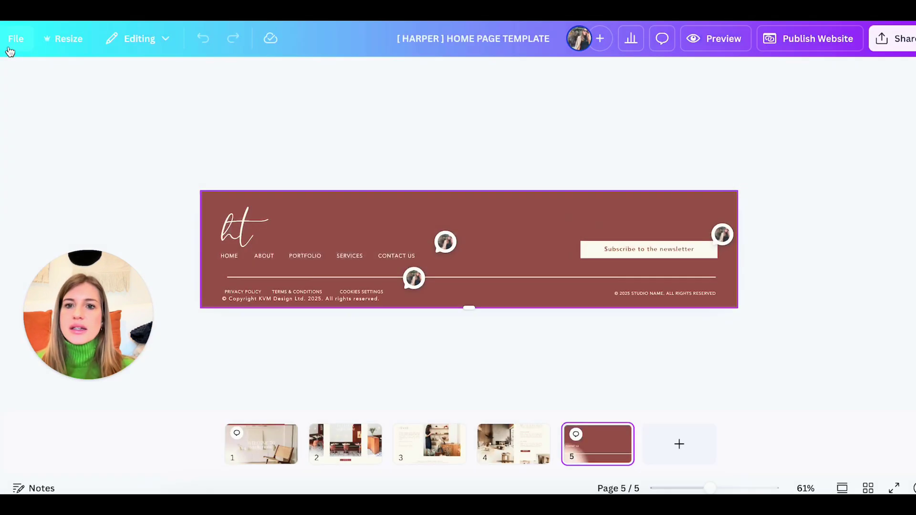
Step: Compare the welcome section on page 1 with the tagline section on page 2 of the home page template
left_click(261, 447)
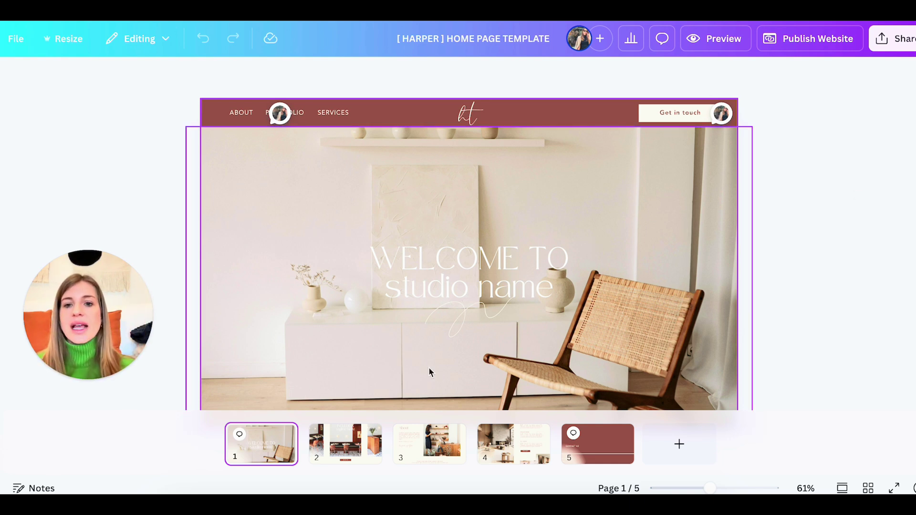
left_click(341, 453)
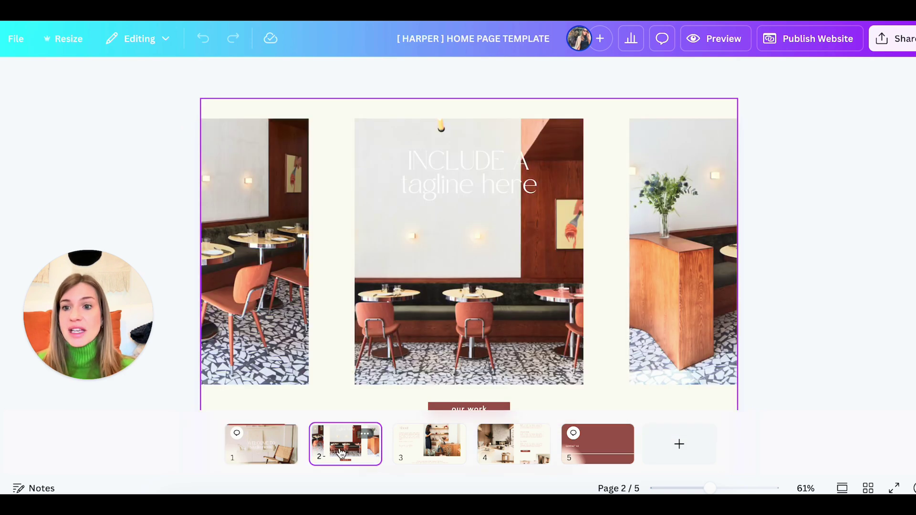
left_click(265, 448)
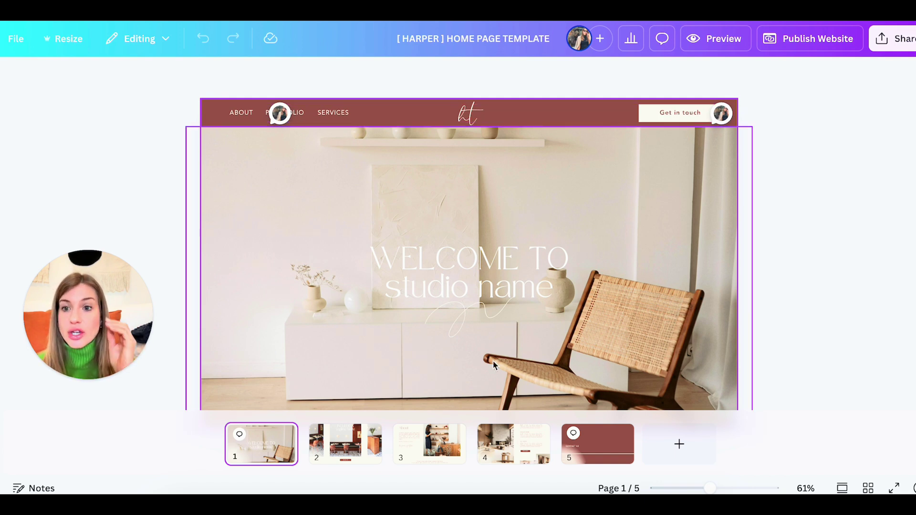
left_click(337, 445)
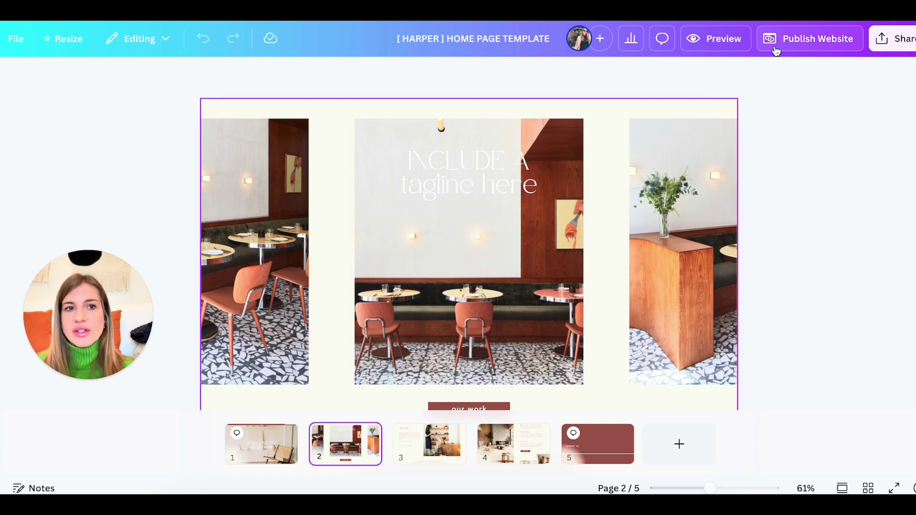
Step: Review the home page's website URL and publish settings, and republish the website
left_click(818, 43)
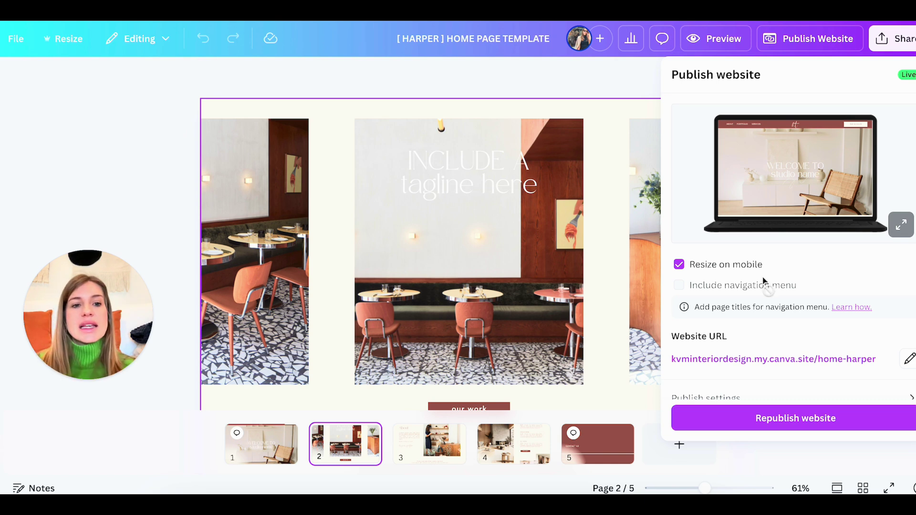
scroll(766, 283, "down", 1)
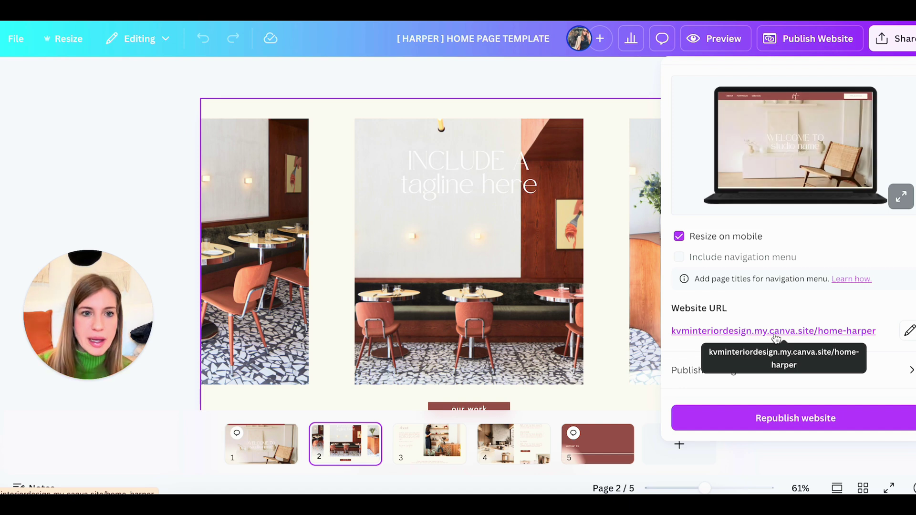
left_click(908, 330)
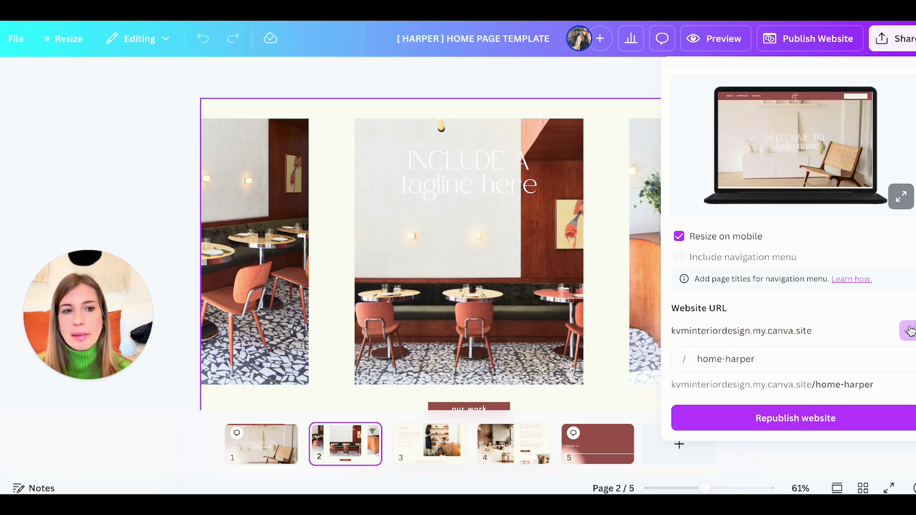
scroll(872, 327, "down", 3)
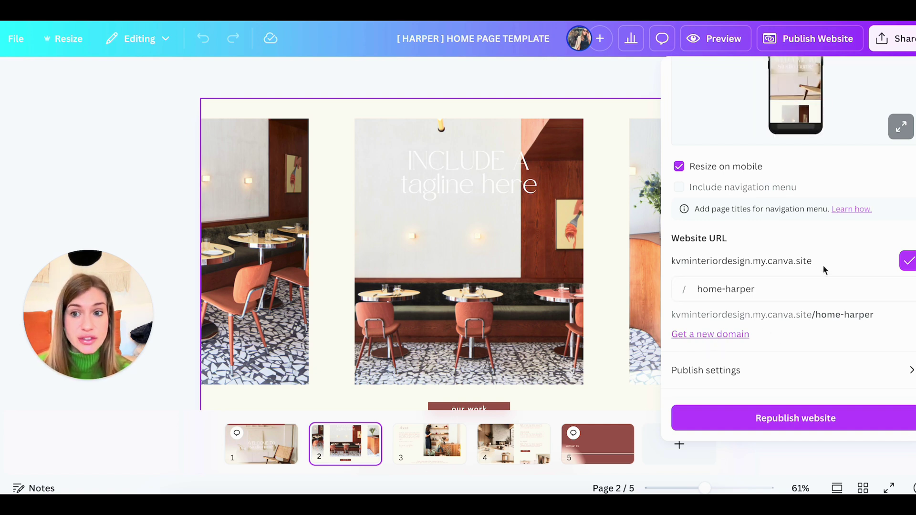
left_click(755, 371)
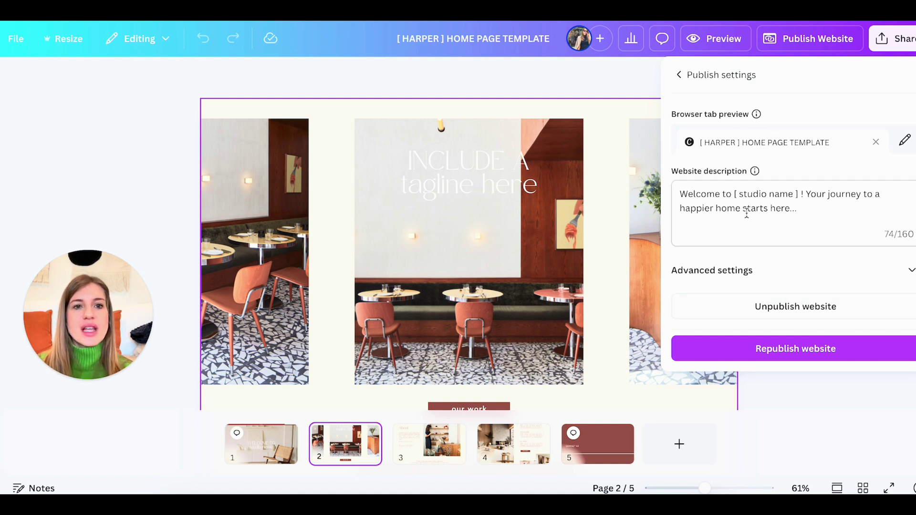
left_click(679, 75)
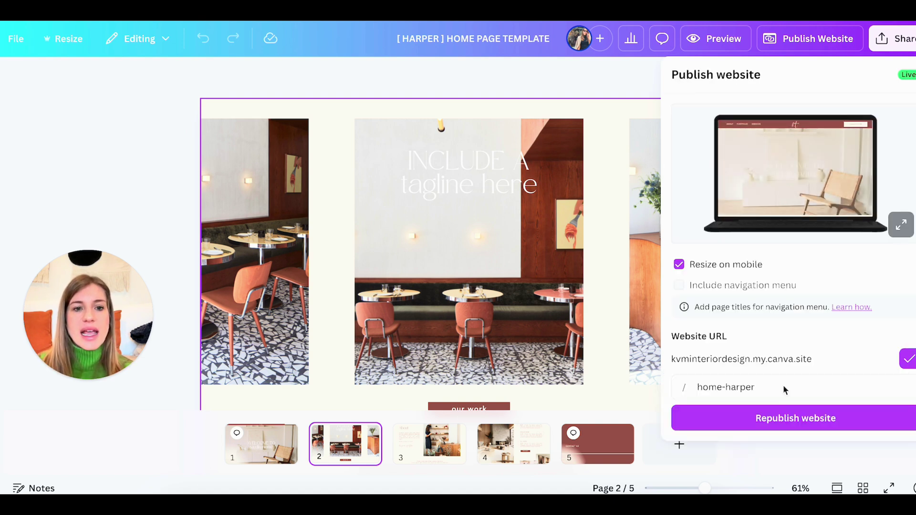
left_click(787, 429)
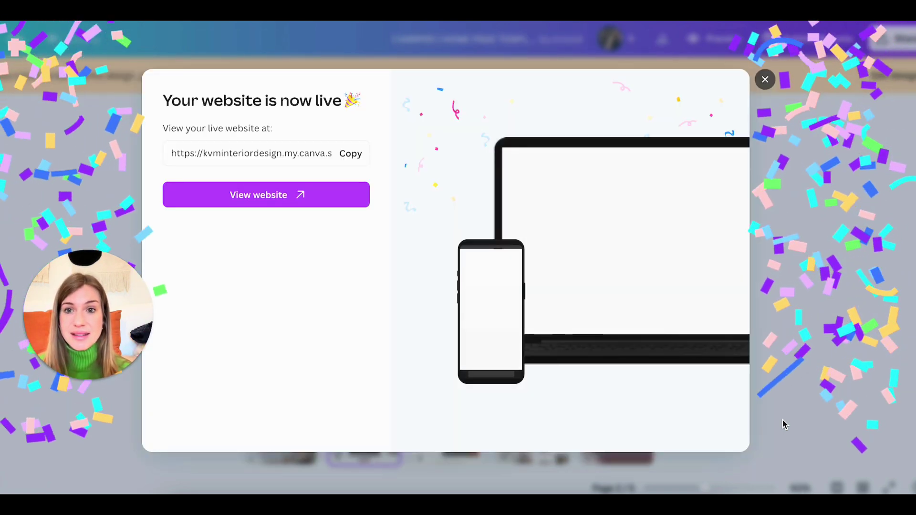
Step: Open the live website and examine its welcome, tagline, mission statement and About sections
left_click(262, 196)
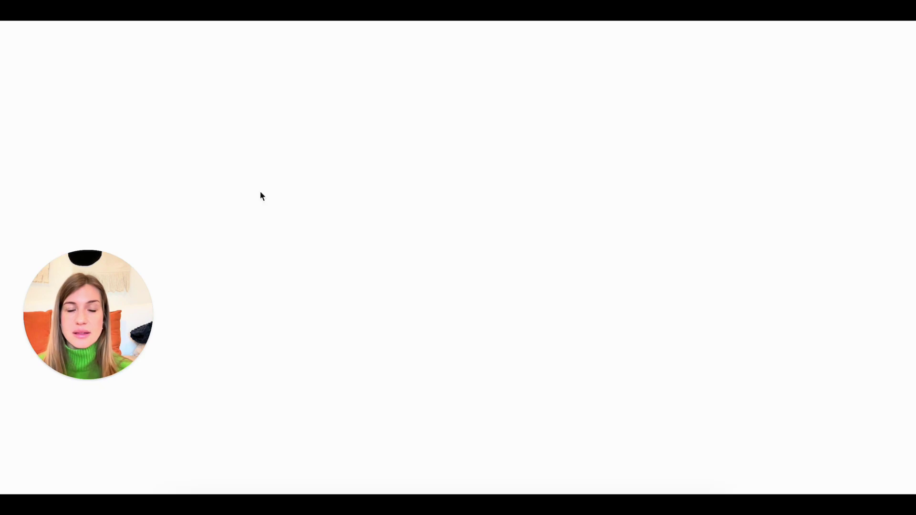
scroll(669, 255, "down", 1)
scroll(668, 252, "down", 8)
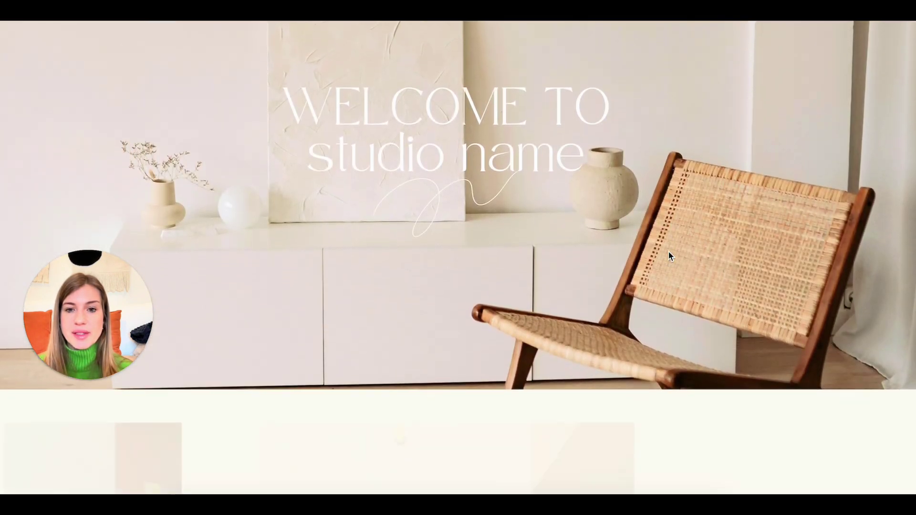
scroll(669, 256, "down", 10)
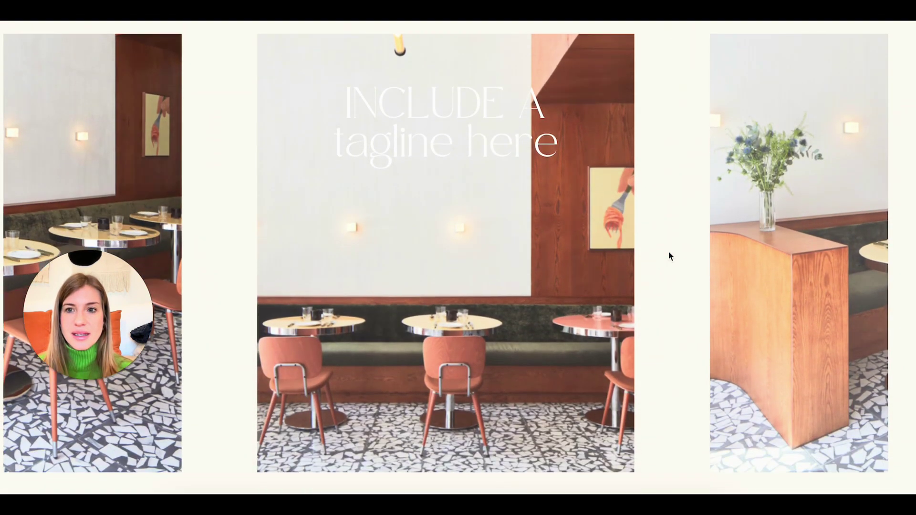
scroll(669, 256, "down", 6)
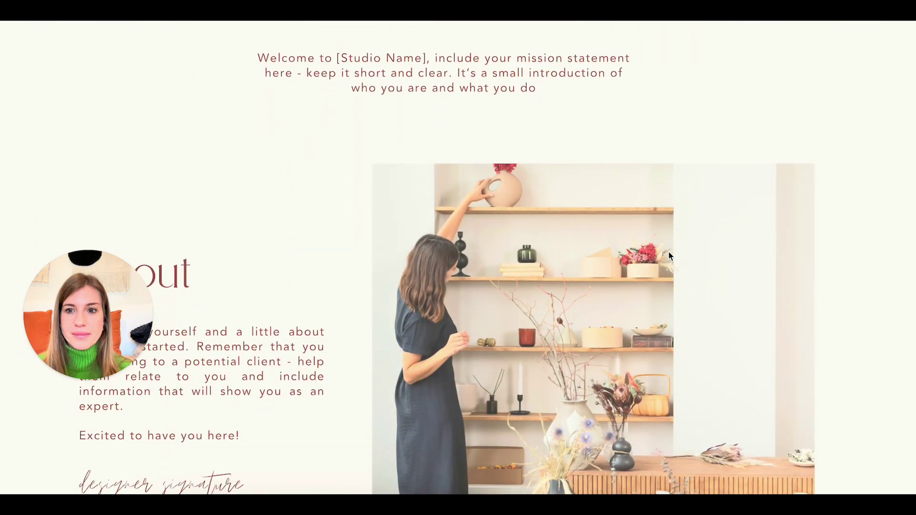
Step: Examine the live website's testimonial, Our Services and footer sections, and return to the About section
scroll(669, 256, "down", 5)
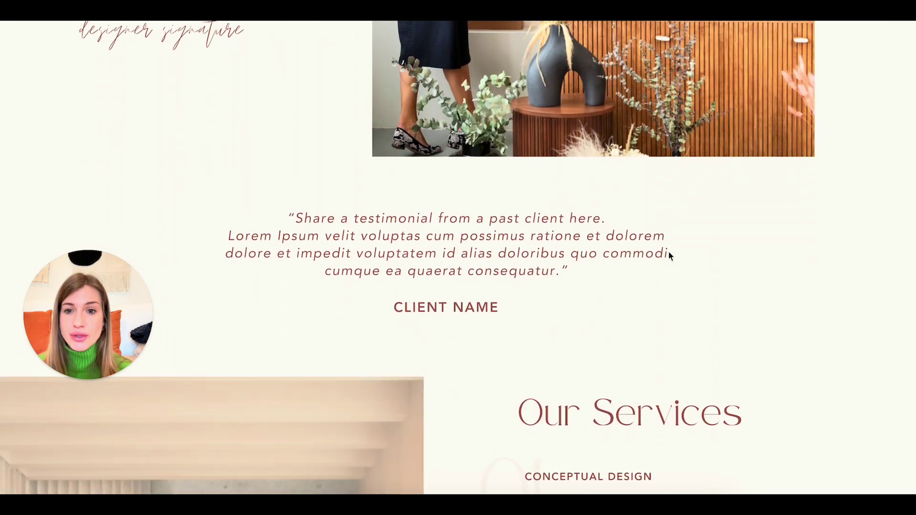
scroll(670, 256, "down", 3)
scroll(670, 256, "down", 6)
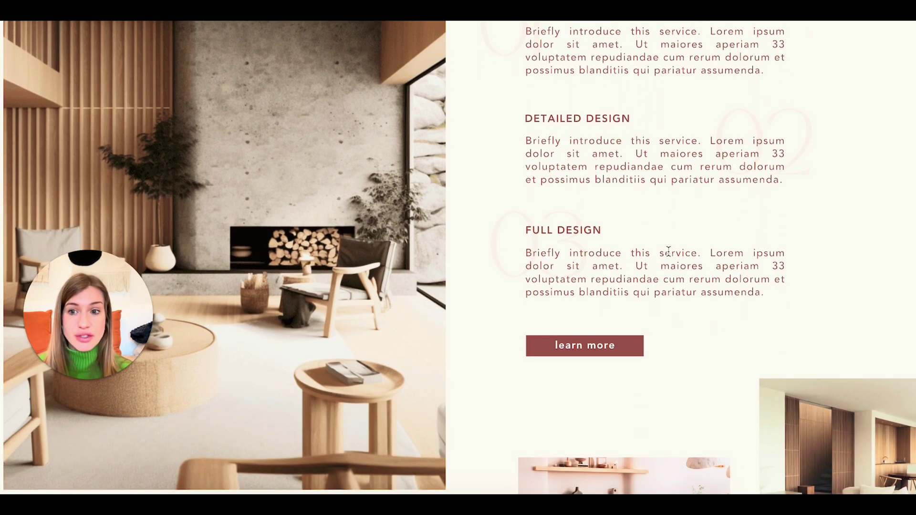
scroll(668, 250, "down", 5)
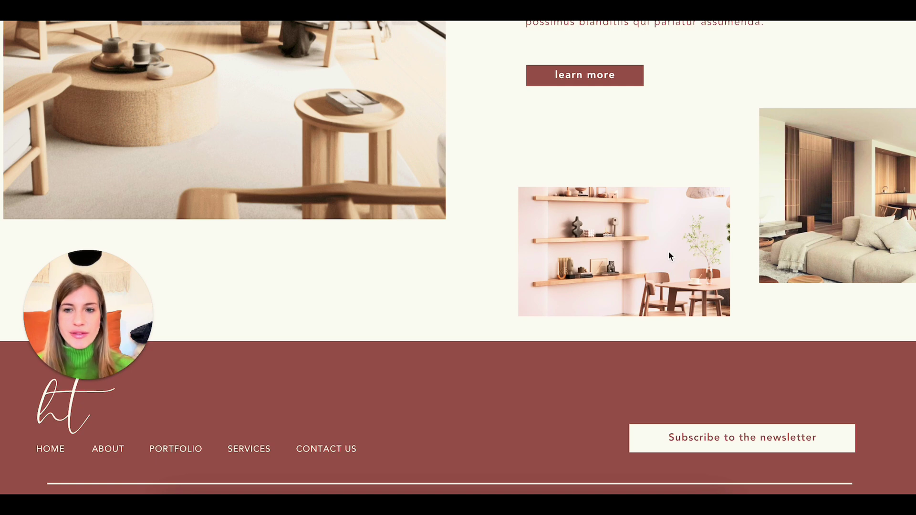
scroll(668, 256, "up", 15)
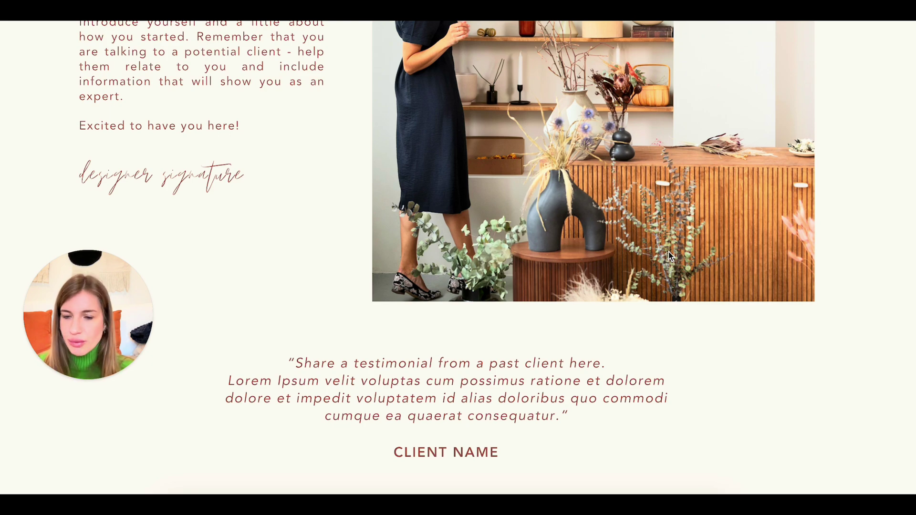
scroll(669, 256, "up", 15)
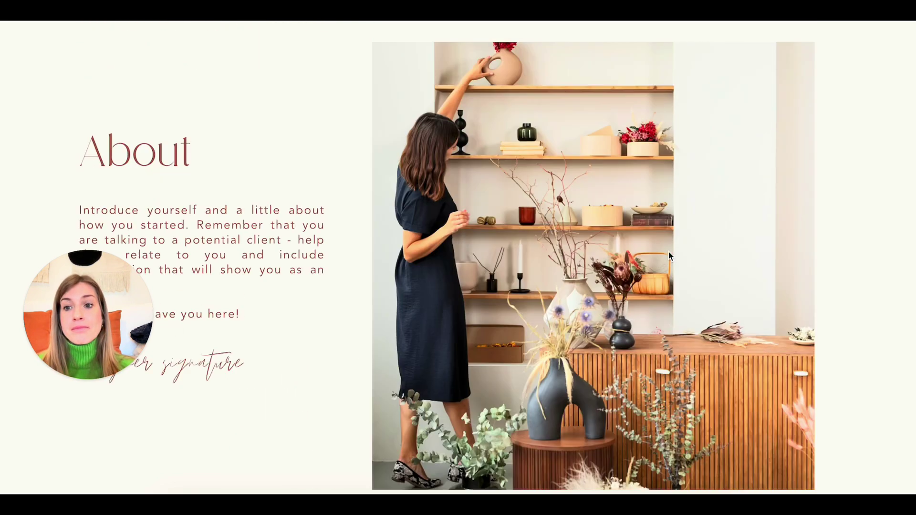
scroll(671, 257, "up", 5)
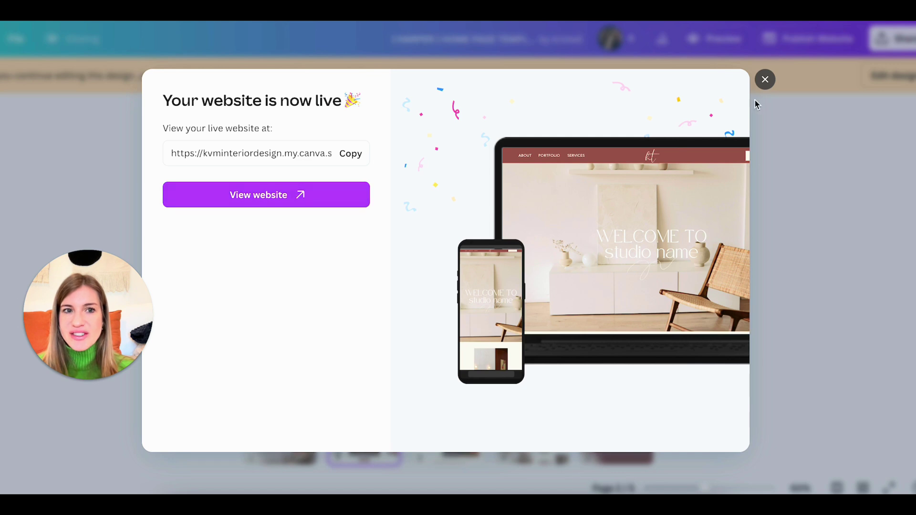
Step: Dismiss the publish confirmation and review pages 3, 1 and 2 of the home page template, down to page 2's mission statement
left_click(765, 80)
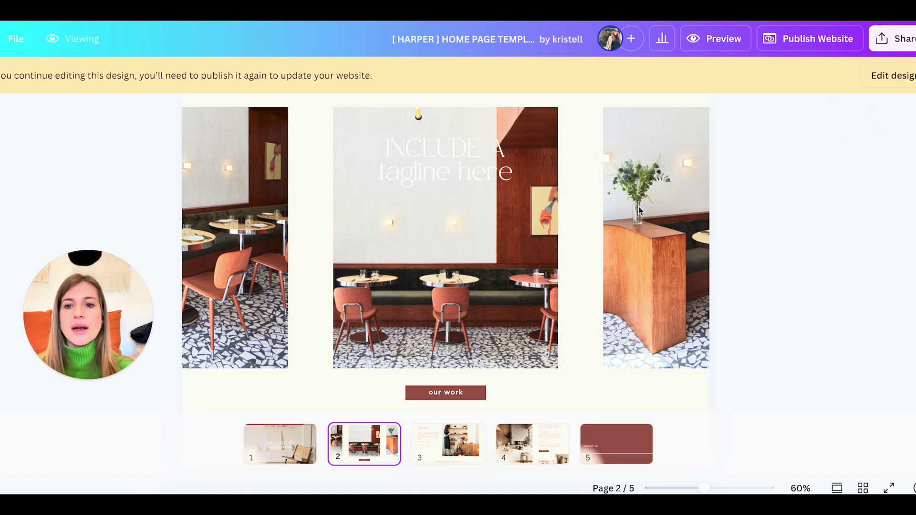
left_click(449, 446)
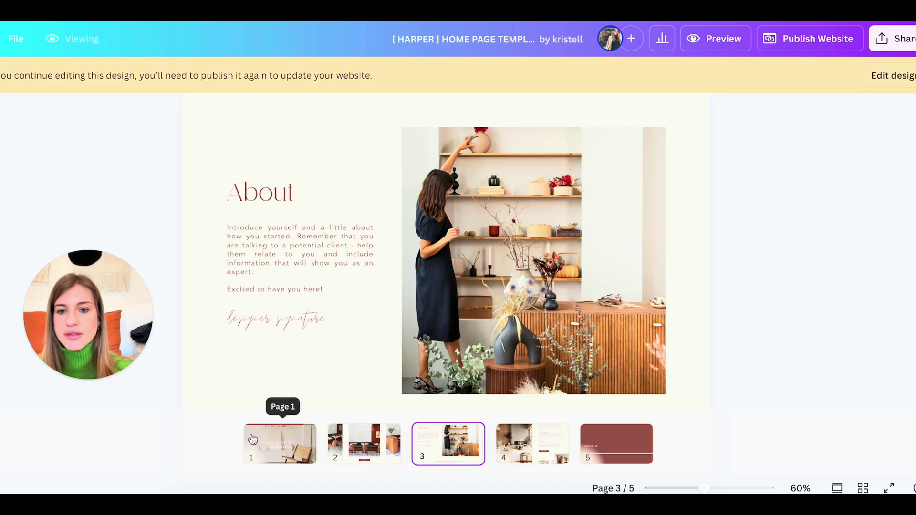
left_click(269, 446)
left_click(359, 448)
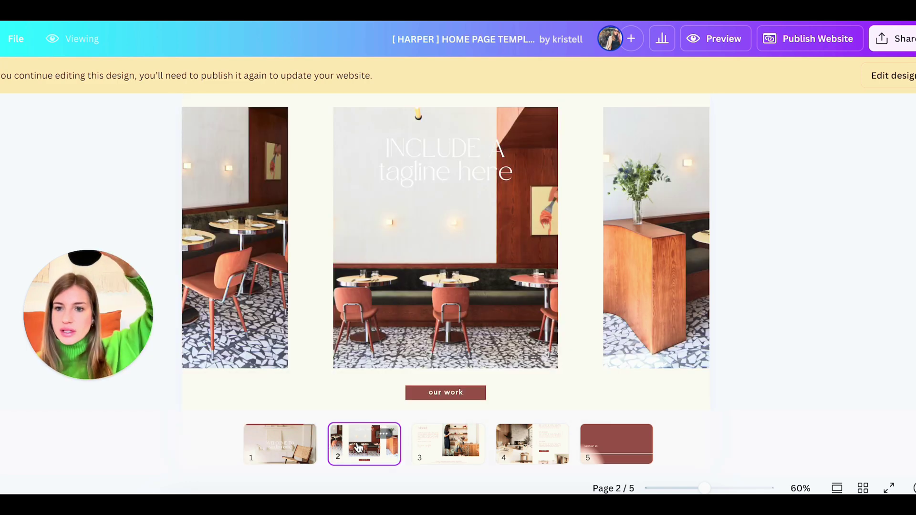
scroll(543, 329, "down", 2)
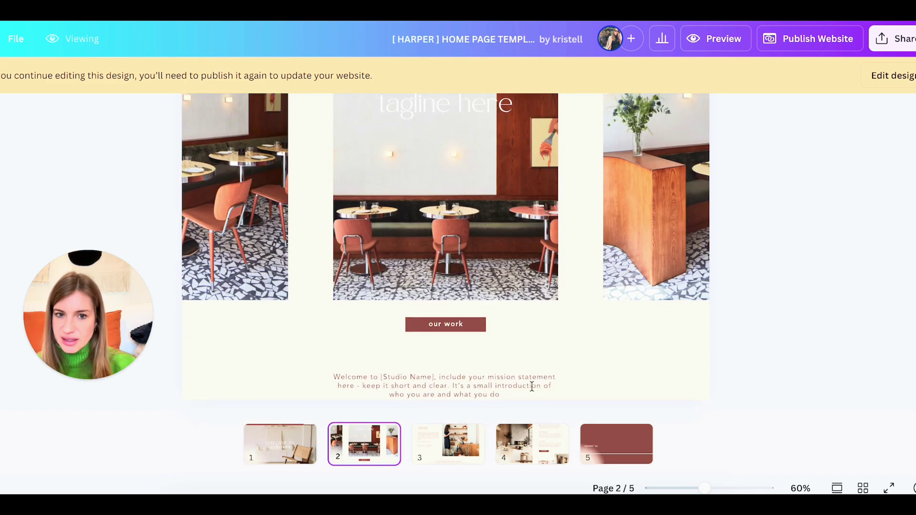